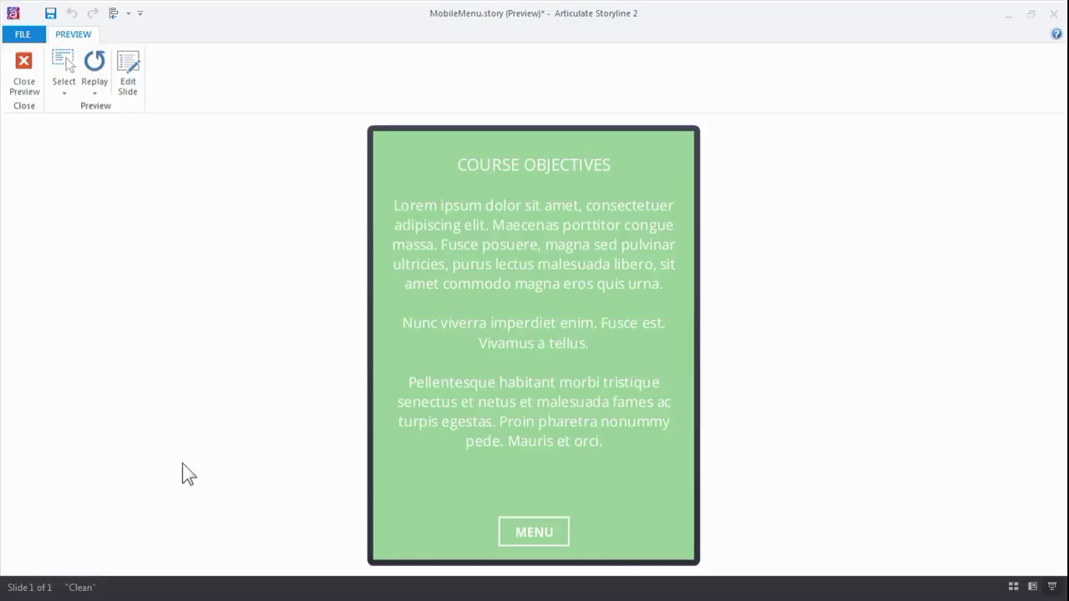
Test the chapter menu in the preview by opening Chapter 1, reopening the menu and choosing Chapter 3.
left_click(554, 541)
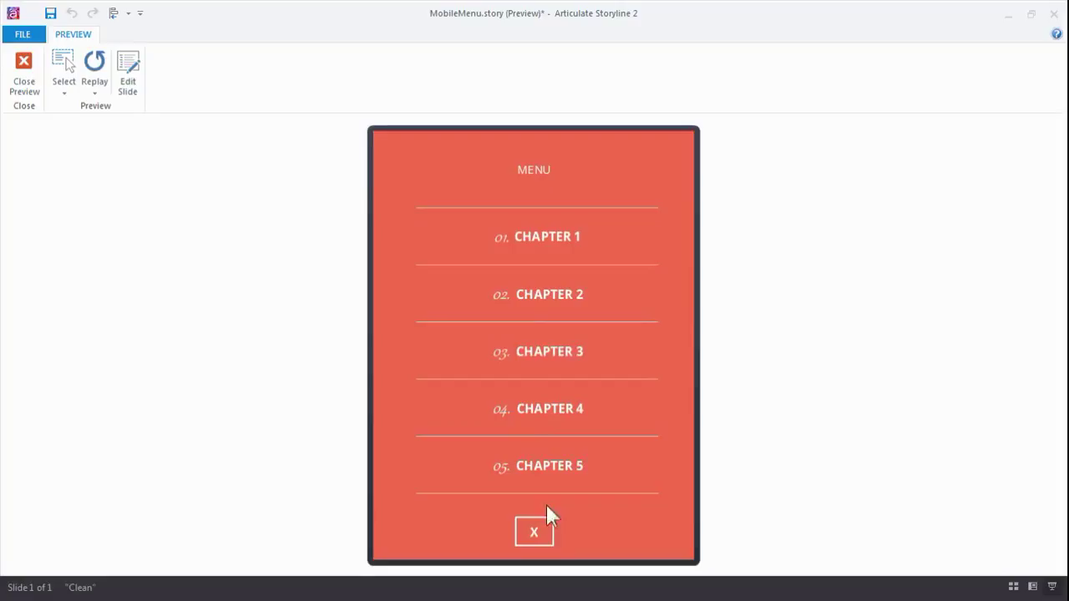
left_click(556, 242)
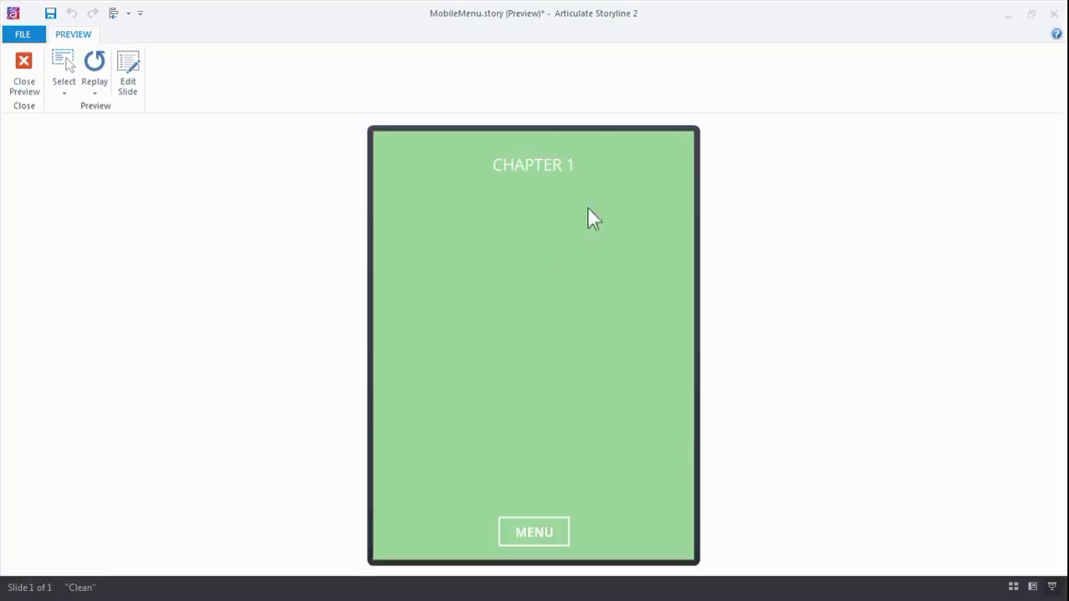
left_click(550, 542)
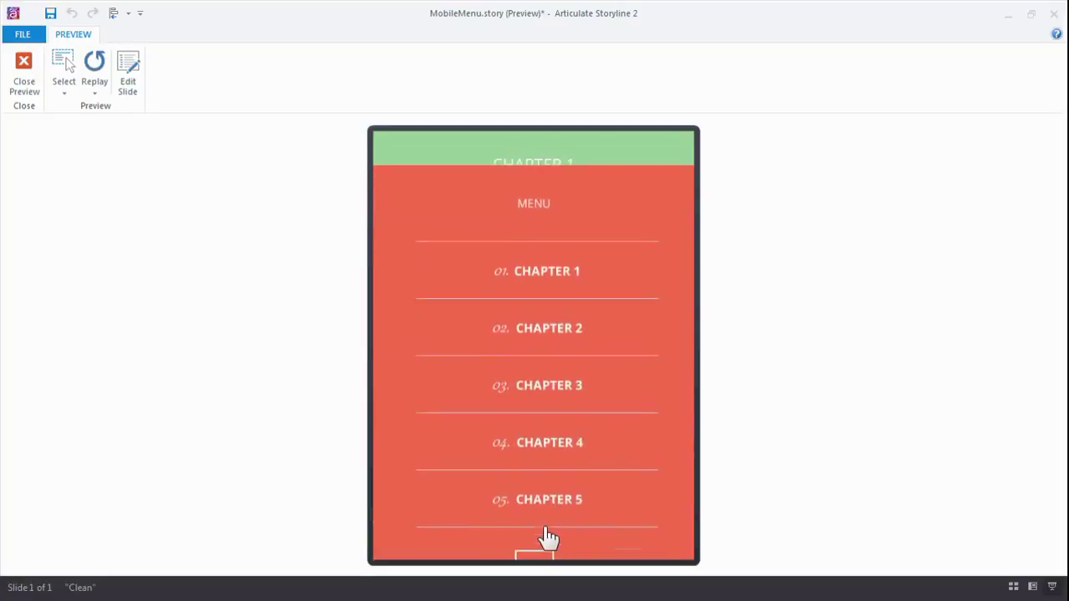
left_click(565, 366)
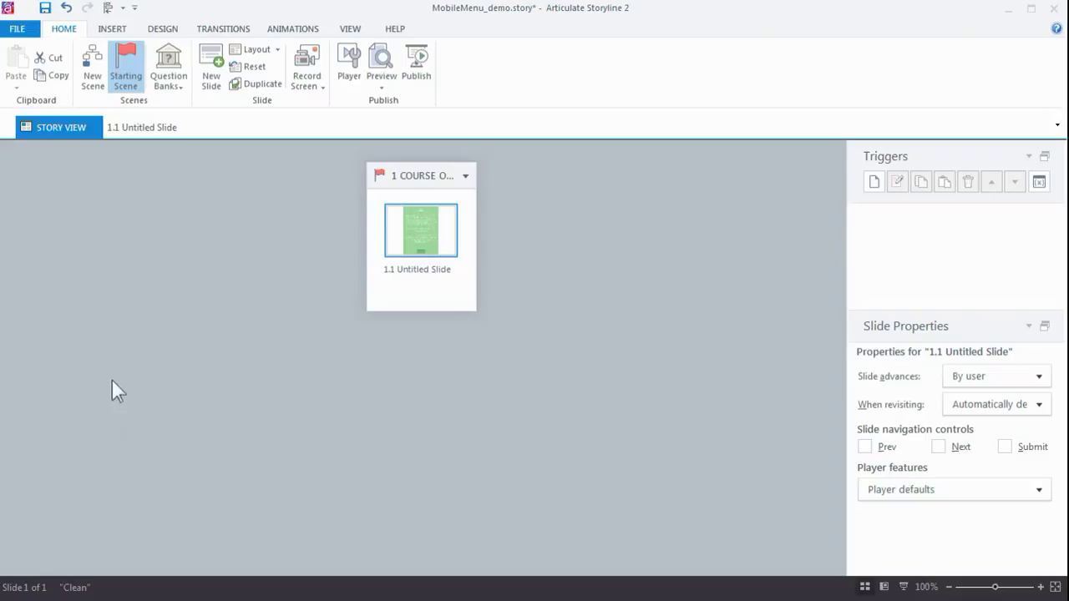
Open slide 1.1 of MobileMenu_demo.story and check its Course Objectives text box and the available slide layouts.
left_click(148, 129)
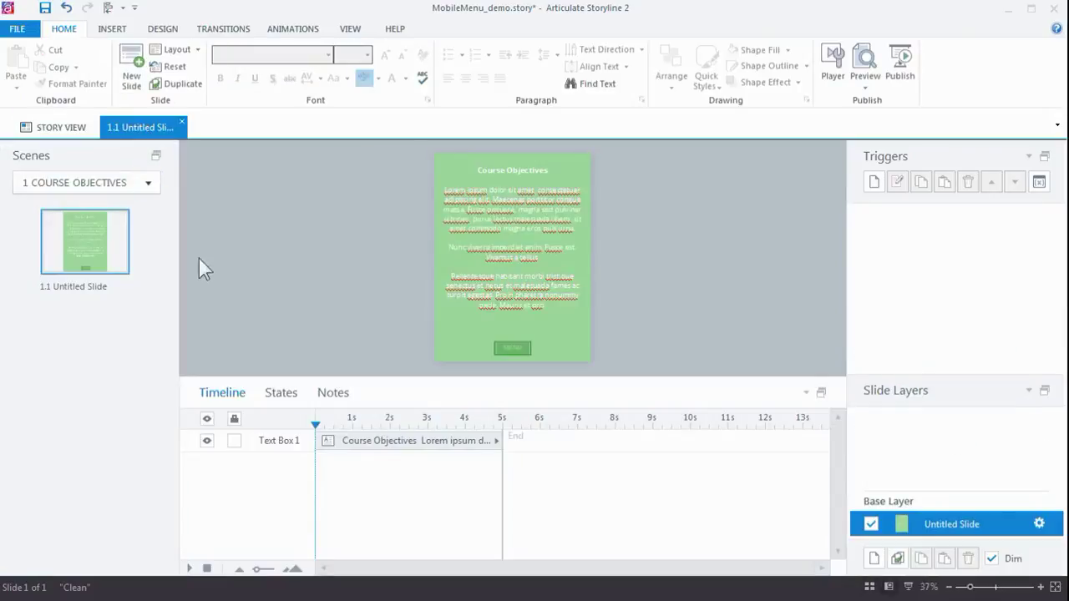
left_click(556, 234)
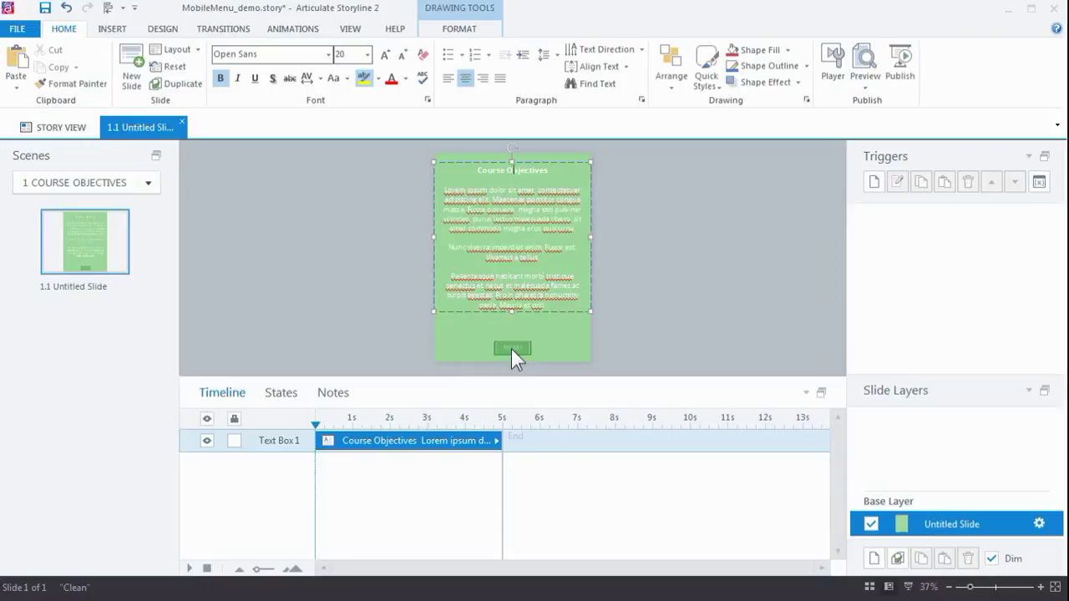
left_click(198, 53)
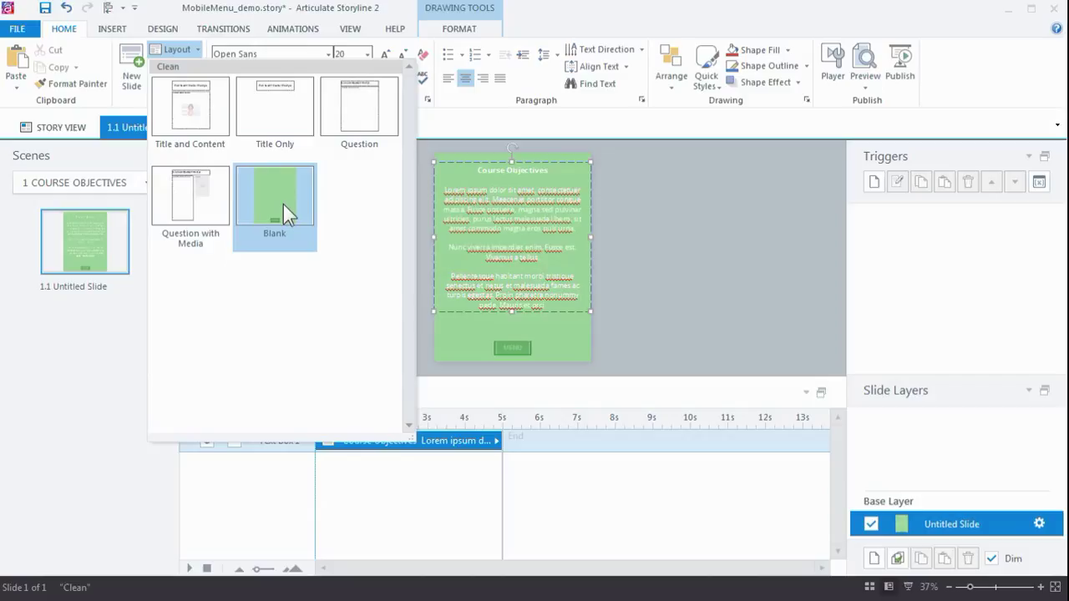
left_click(197, 55)
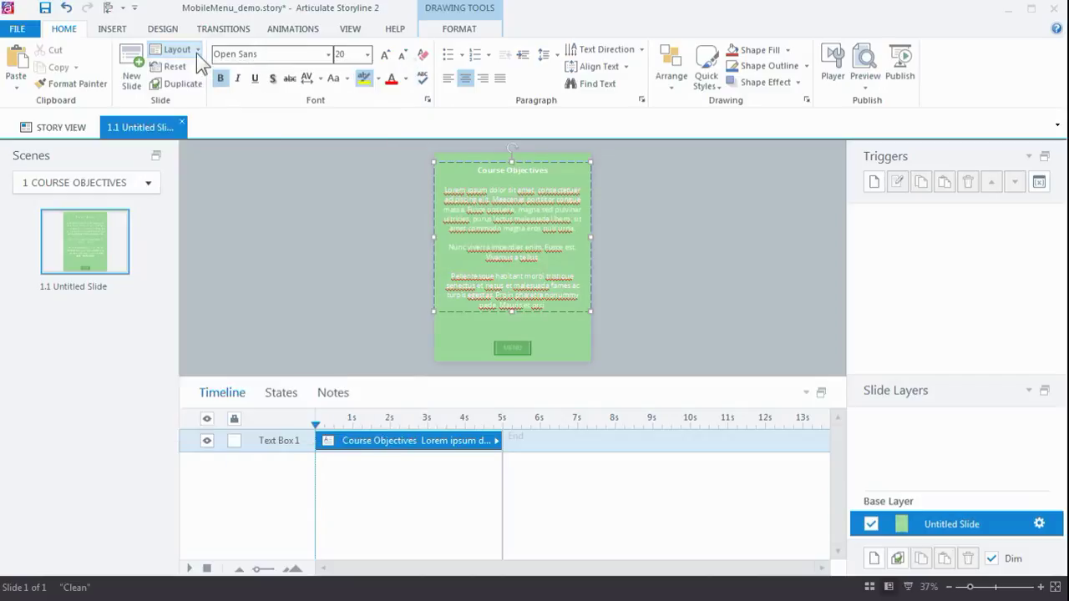
Open the slide master and examine the Blank layout's base layer and its SHOW and HIDE layers.
left_click(350, 30)
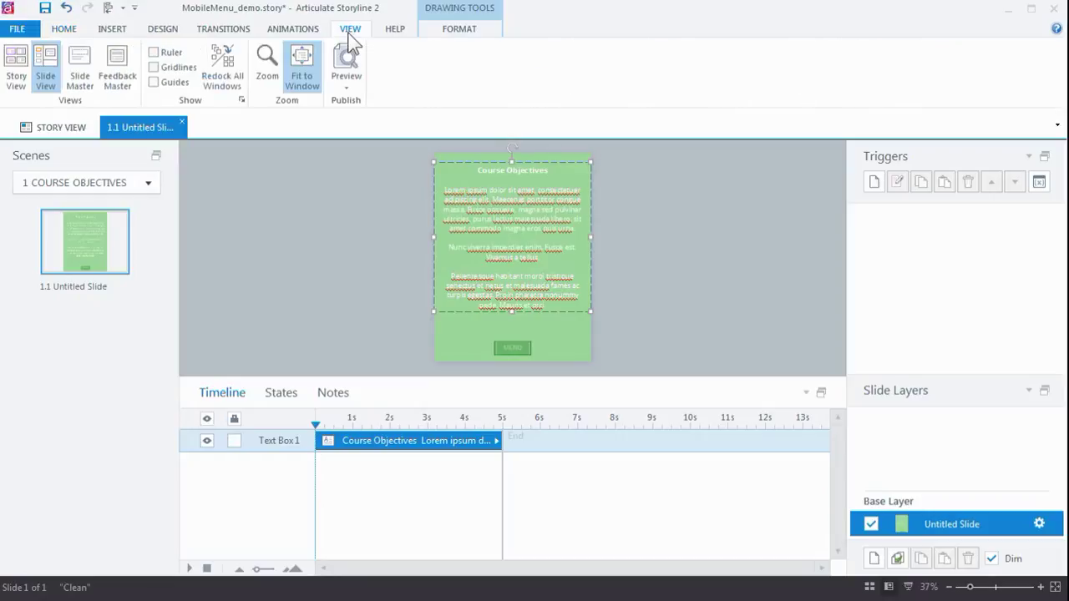
left_click(80, 80)
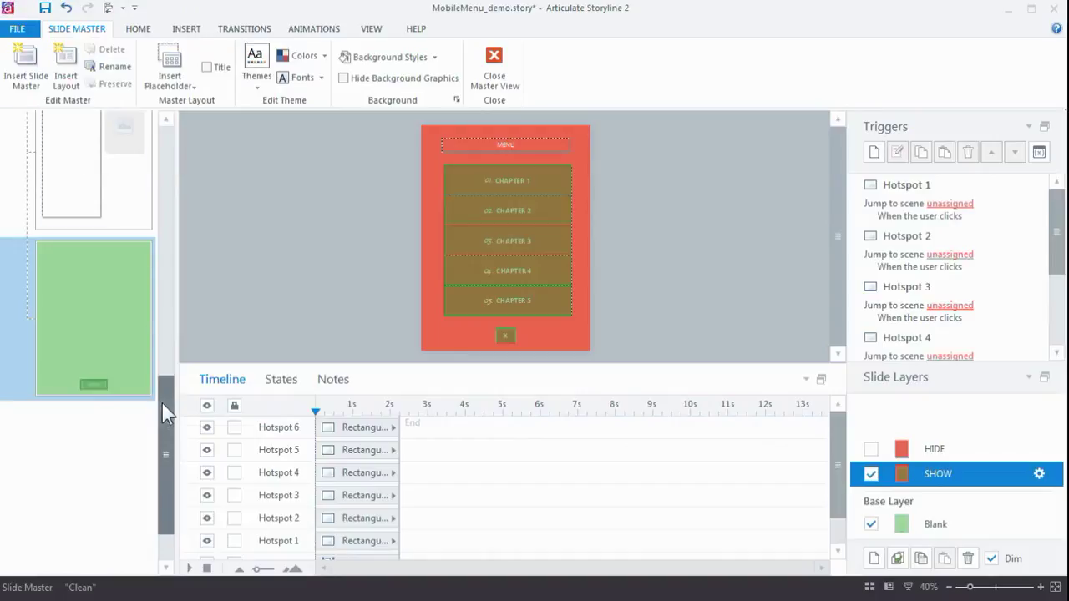
left_click_drag(161, 401, 213, 392)
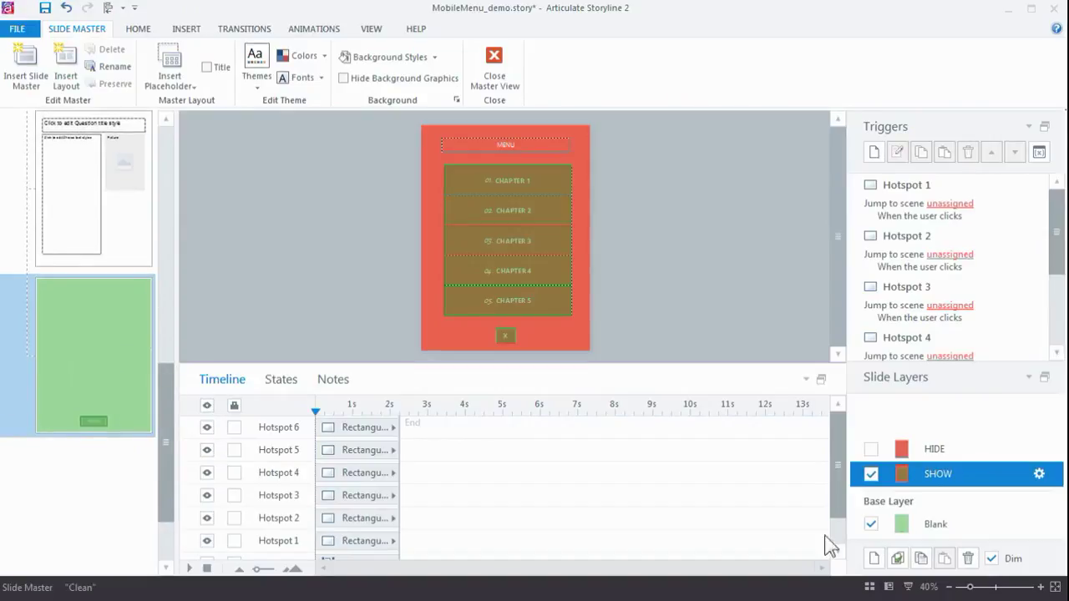
left_click(942, 523)
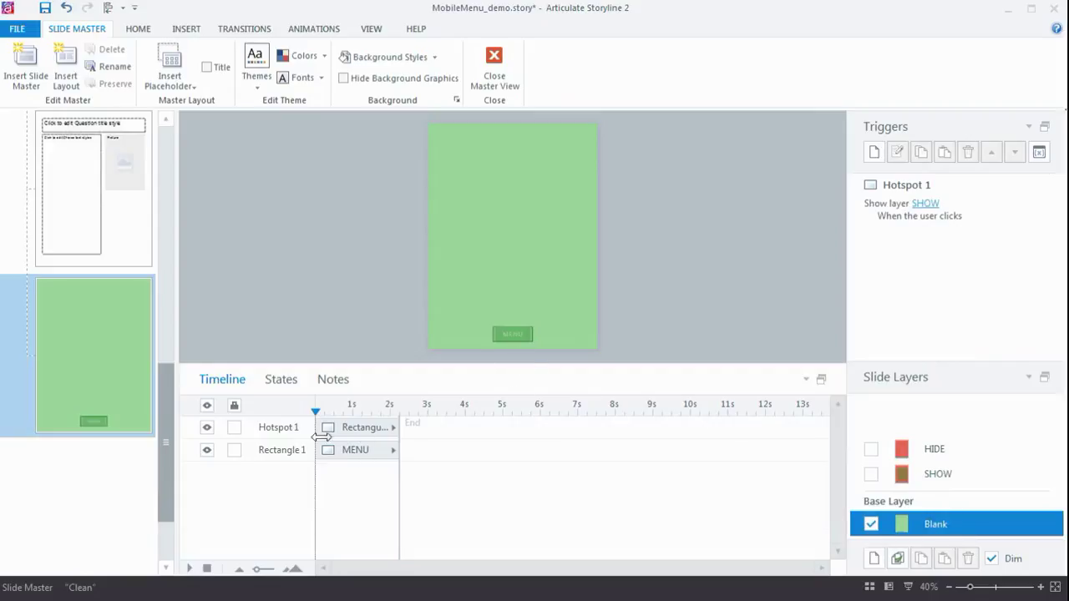
left_click(940, 474)
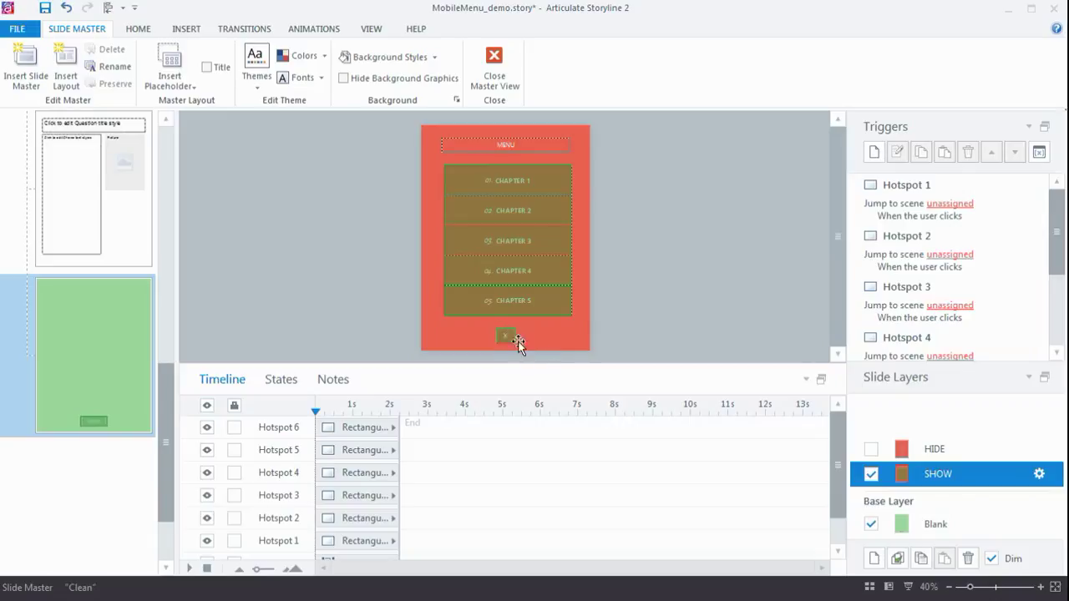
left_click(931, 451)
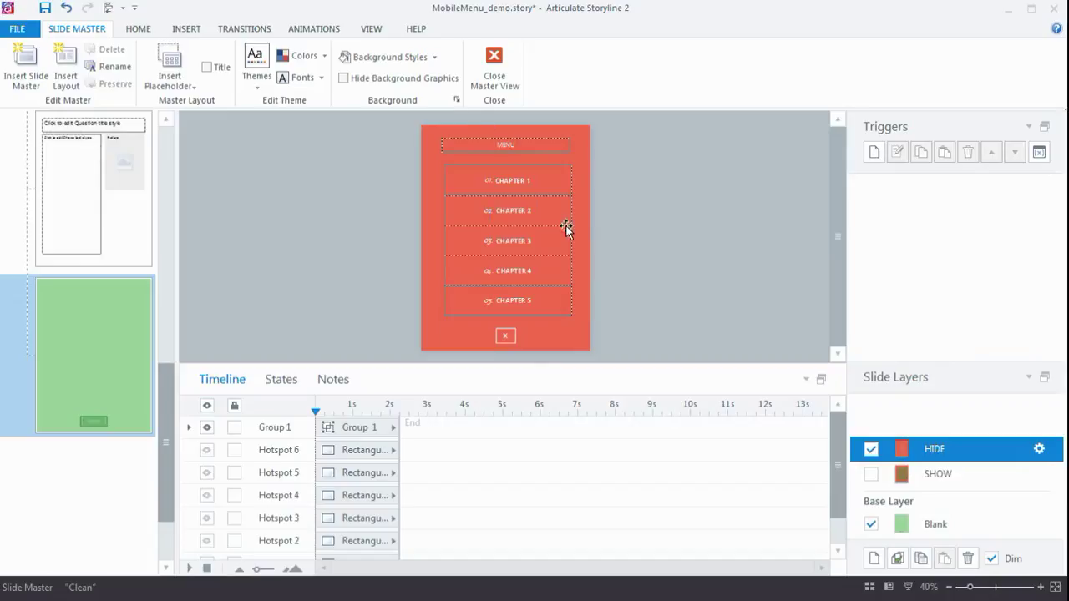
left_click(946, 476)
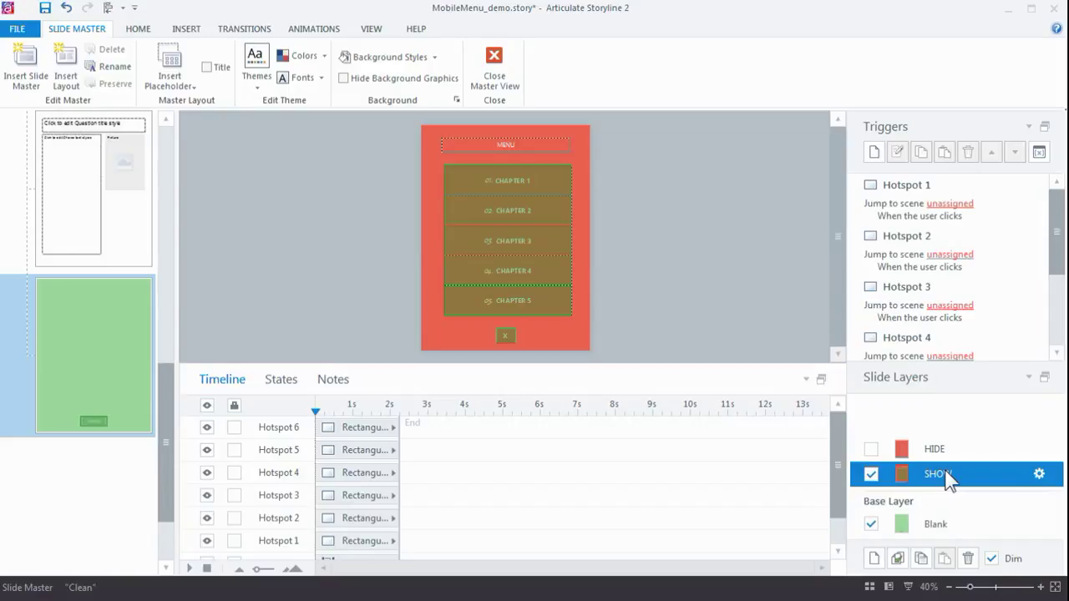
Inspect the Chapter 1 hotspot's jump trigger and its available actions in the Trigger Wizard, then cancel without changes.
left_click(518, 187)
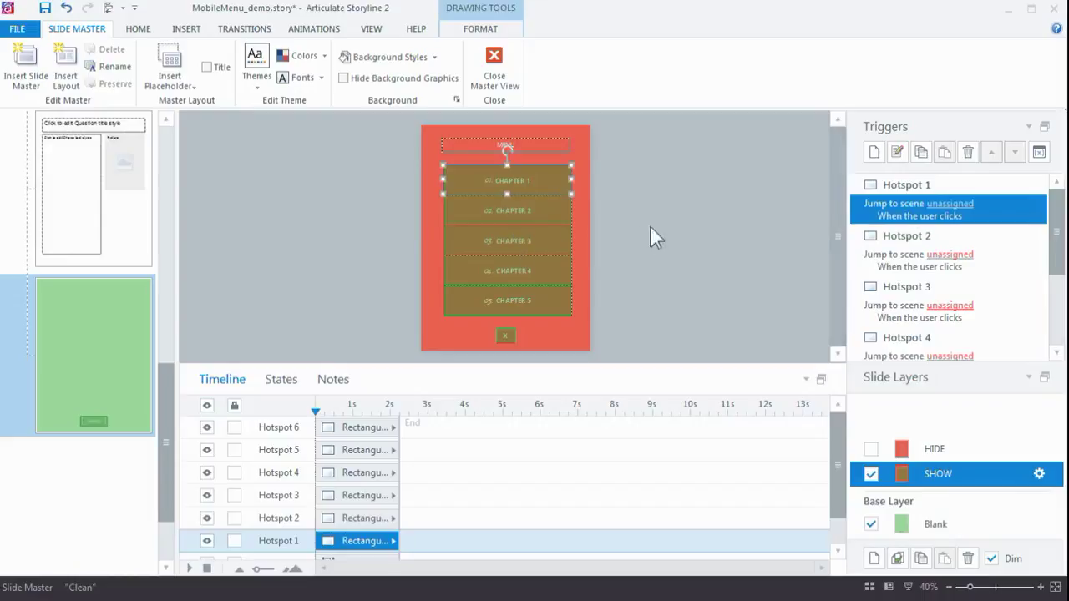
double_click(900, 217)
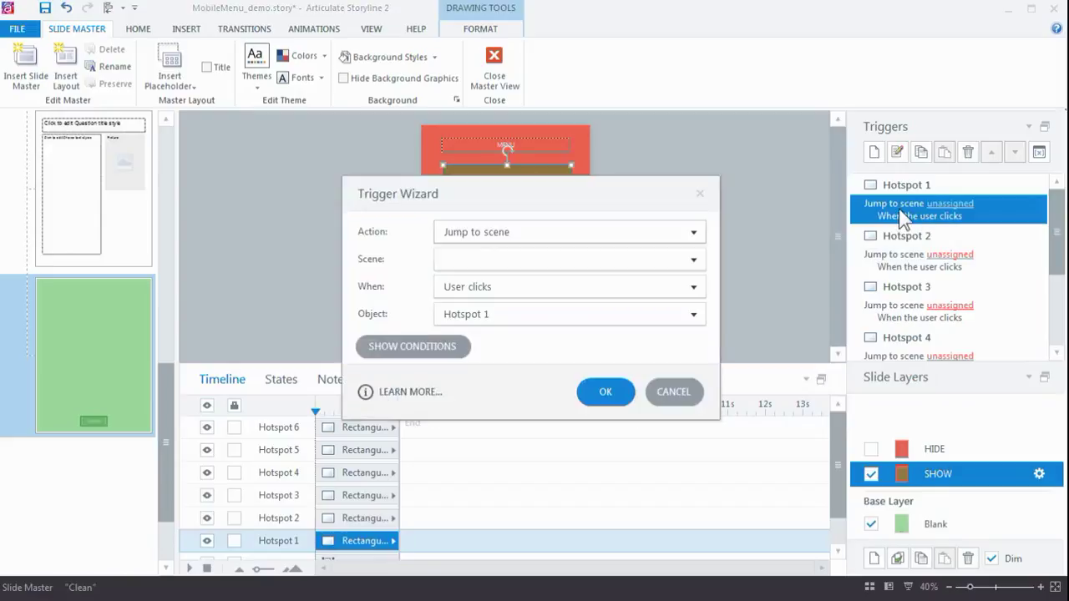
left_click(695, 232)
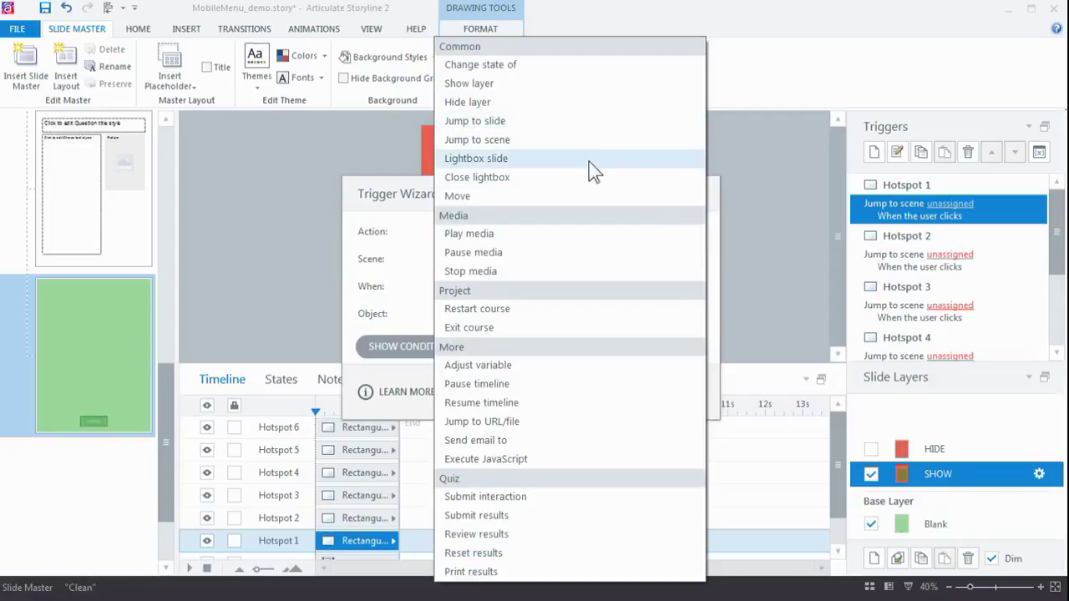
left_click(716, 203)
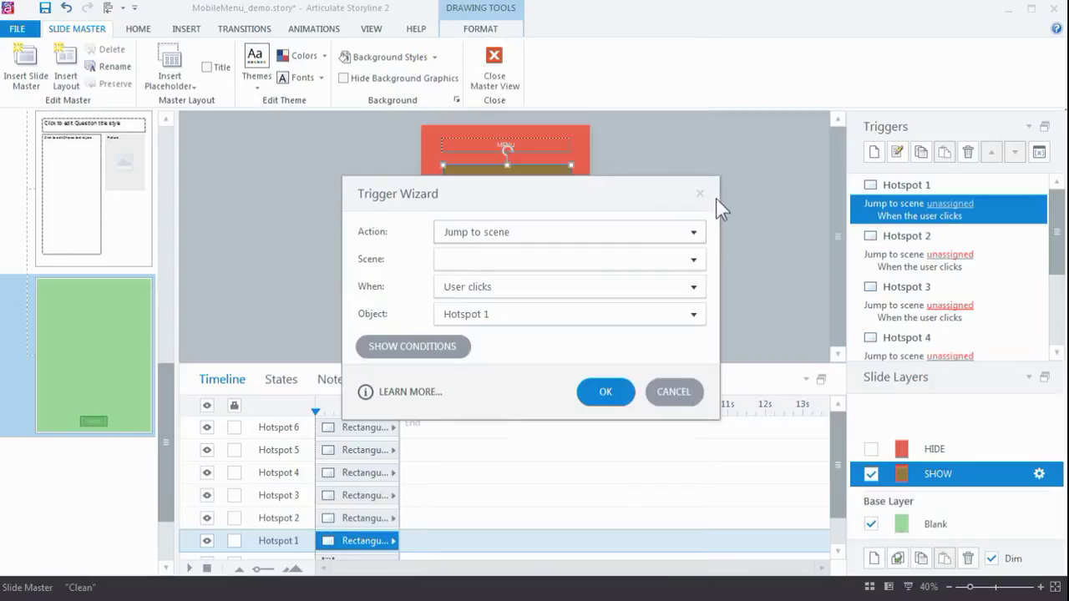
left_click(690, 393)
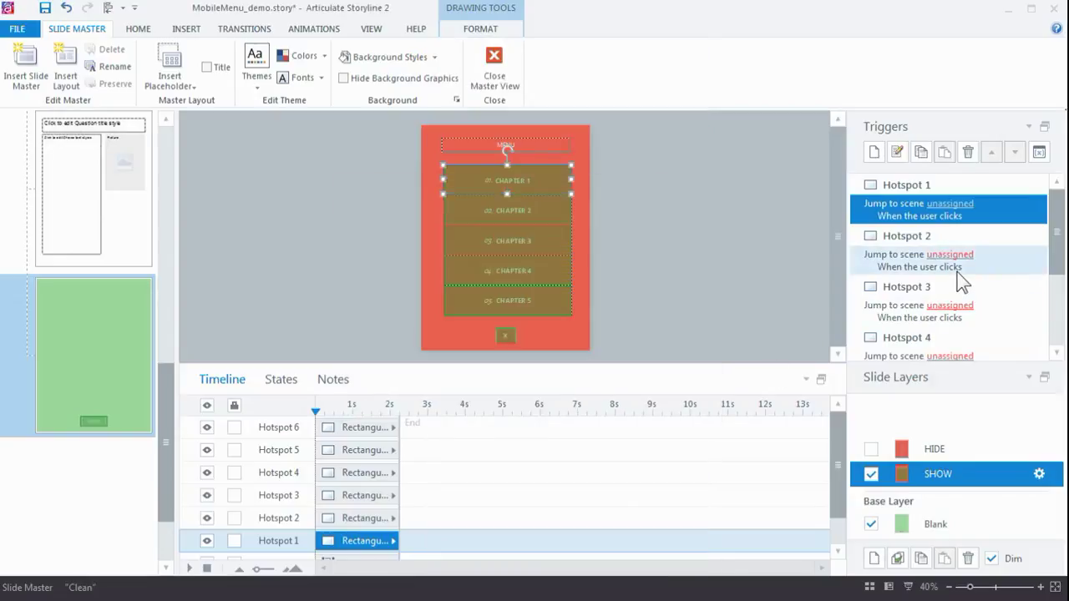
Check which scenes the Chapter 1 hotspot's jump trigger can target, leaving it unassigned.
left_click(963, 207)
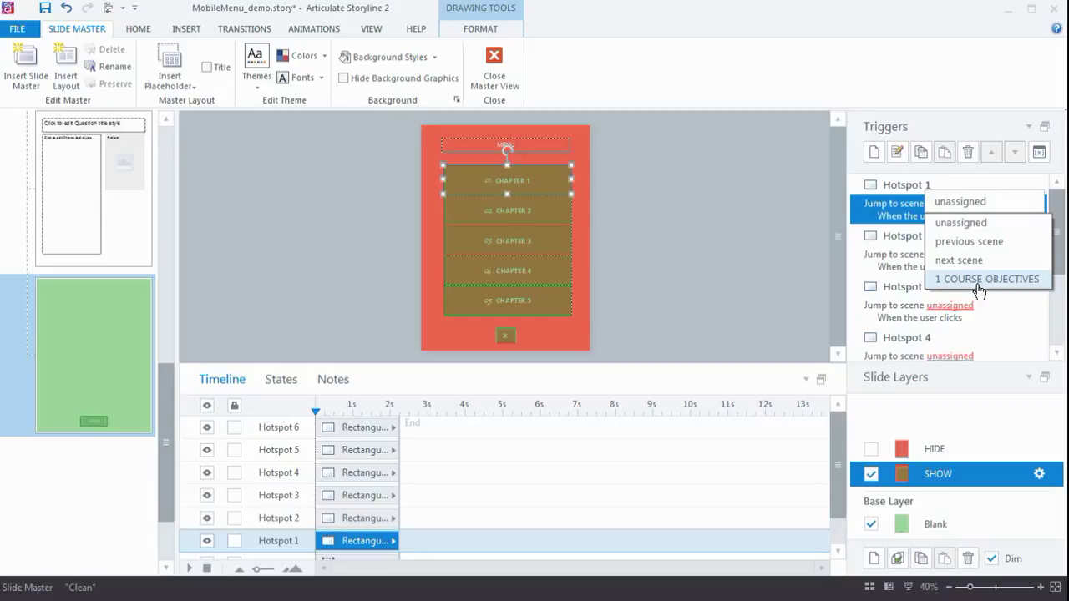
left_click(776, 262)
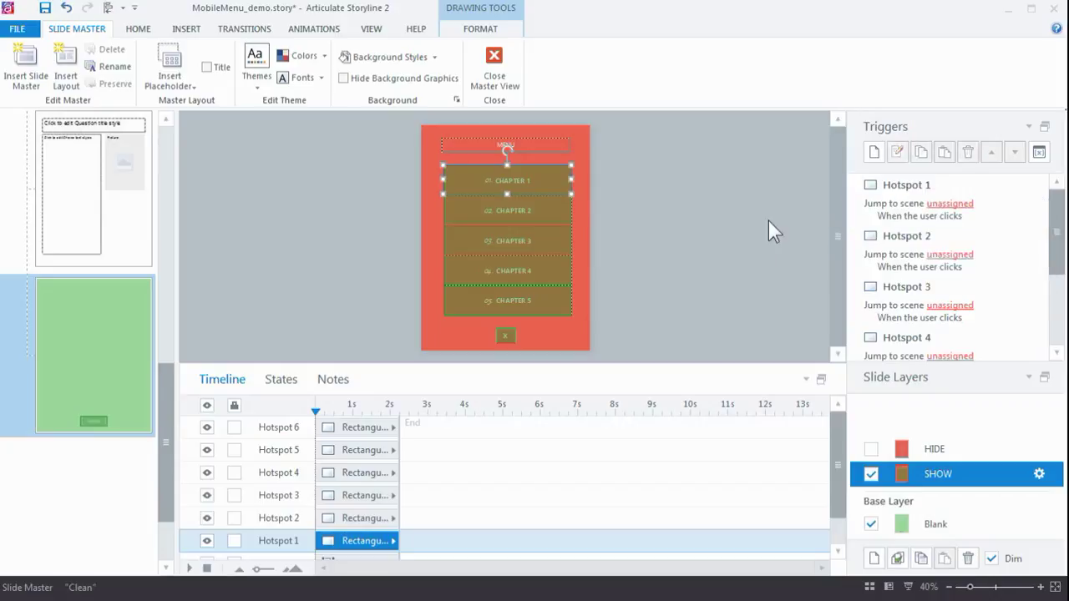
left_click(769, 223)
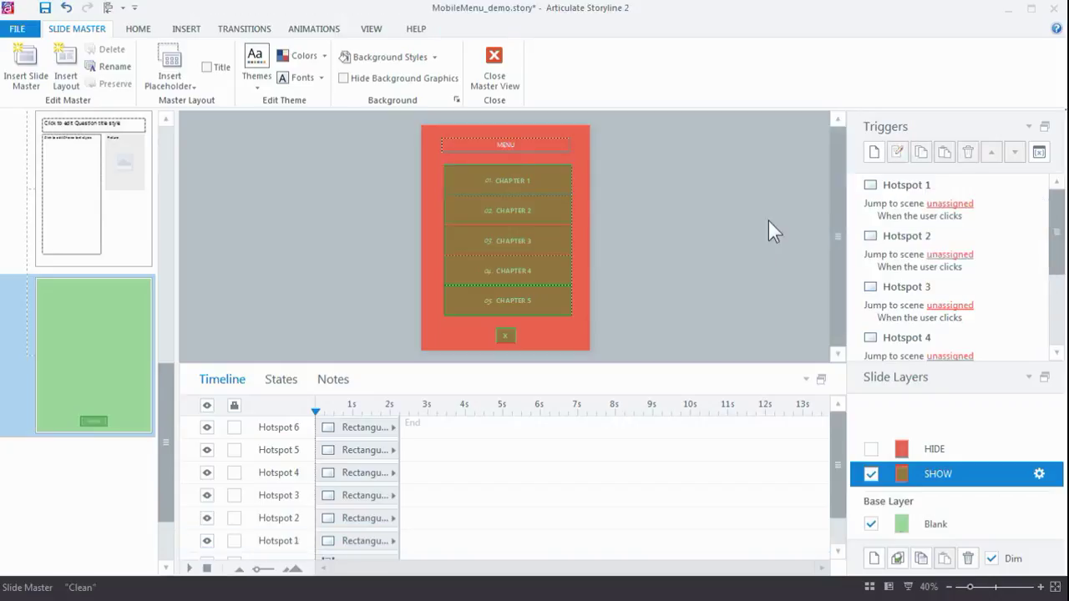
Return to Story View, add a new scene and name it "Chapter 1".
left_click(500, 71)
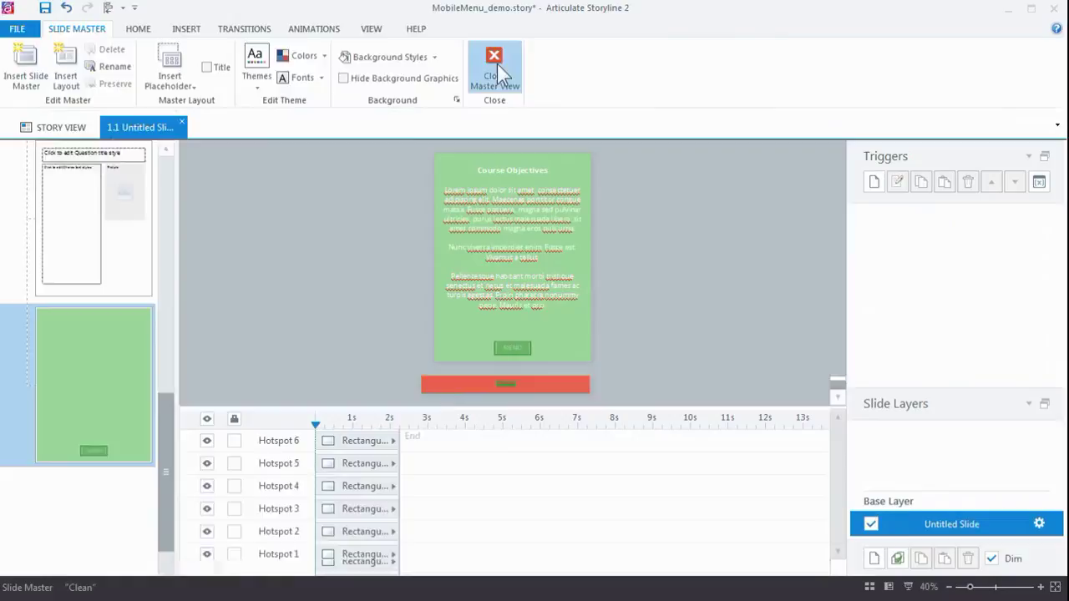
left_click(54, 130)
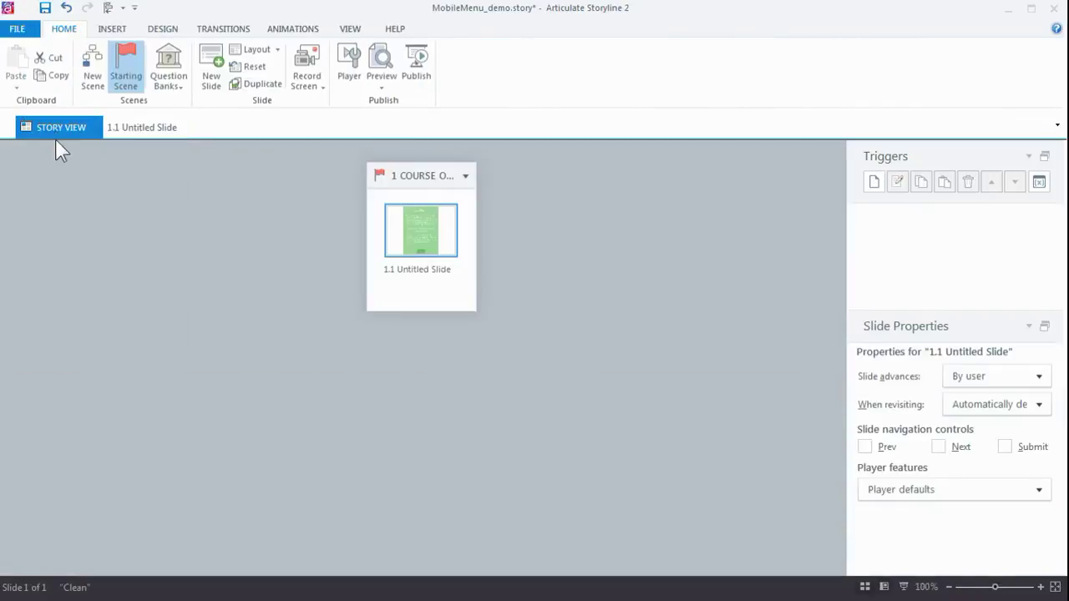
left_click(94, 75)
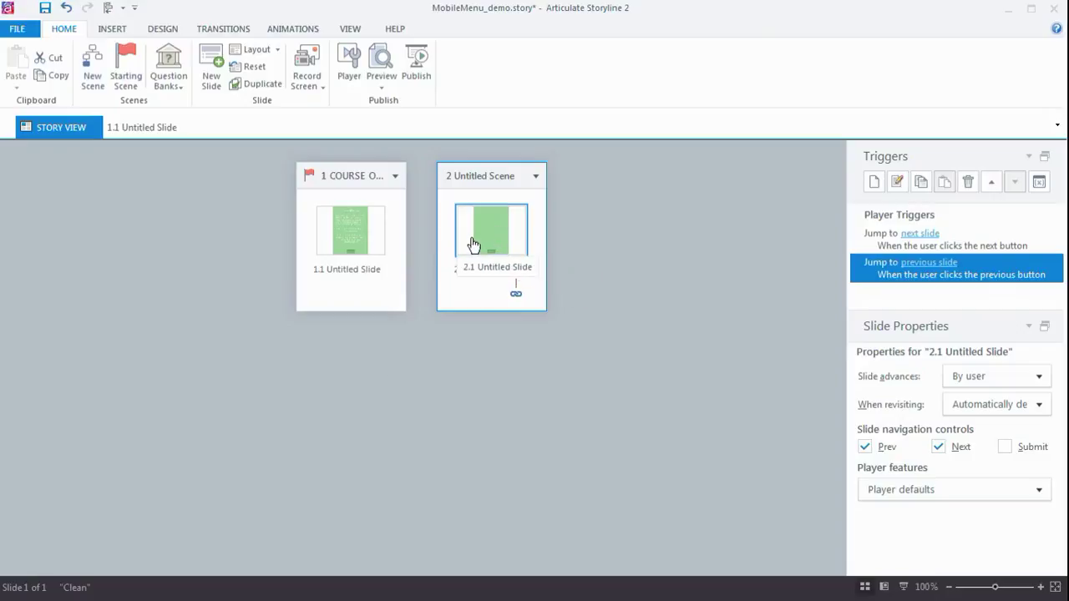
left_click(487, 182)
double_click(486, 180)
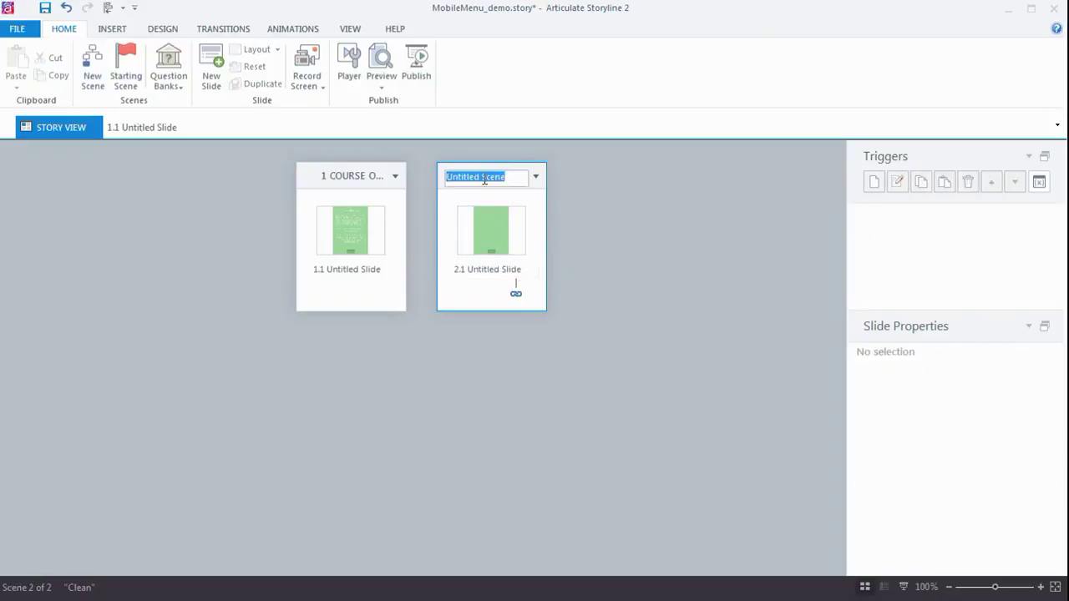
type("Chapter 1")
left_click(697, 252)
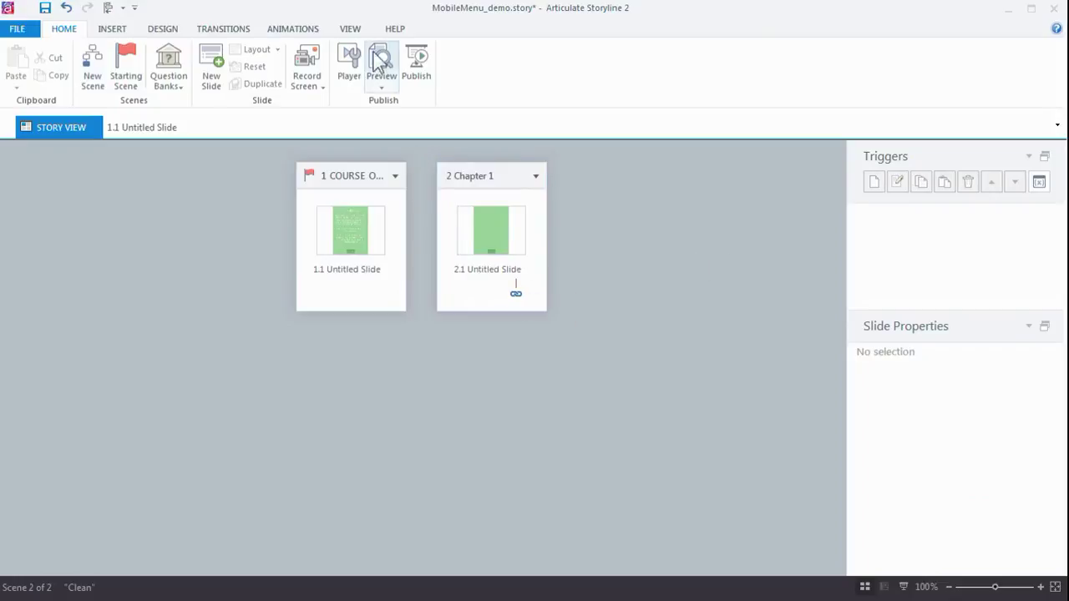
In the slide master's Blank layout, list the target scenes for the Chapter 1 hotspot's jump trigger on the SHOW layer.
left_click(355, 31)
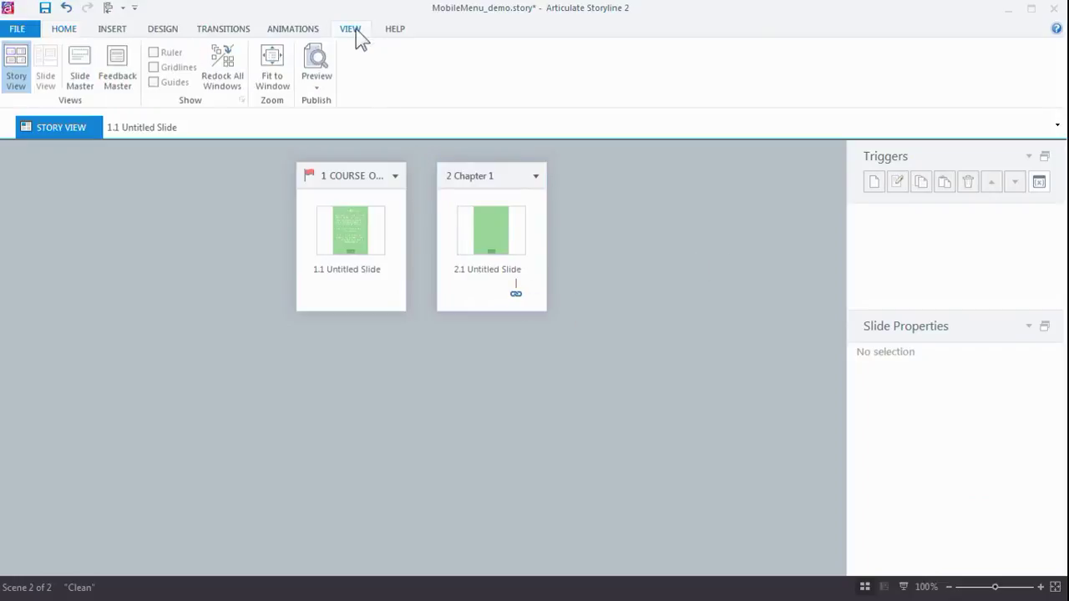
left_click(79, 70)
left_click_drag(161, 211, 150, 468)
left_click(112, 314)
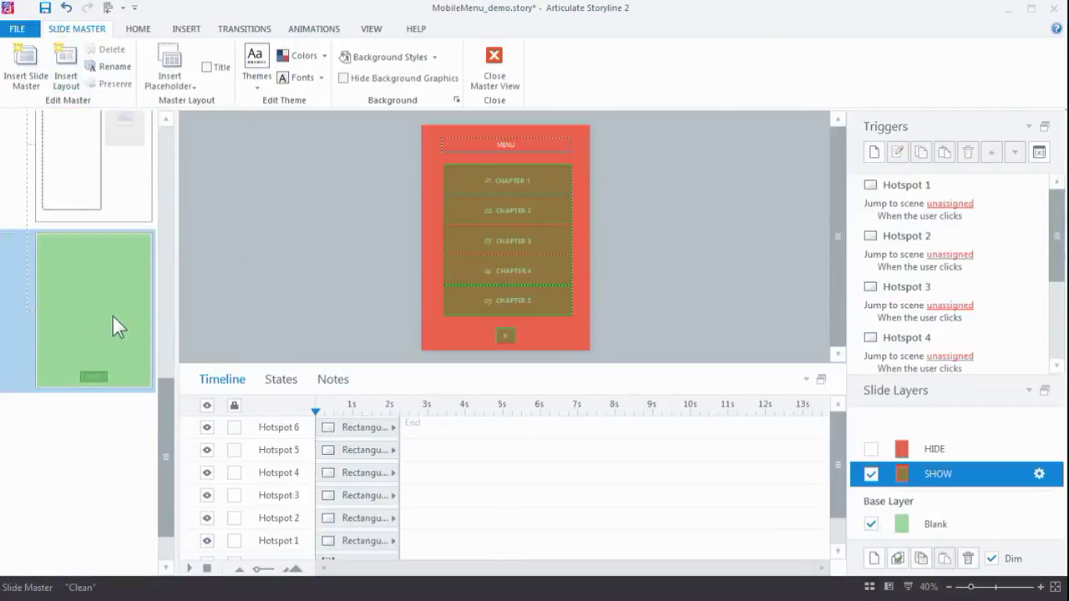
left_click(520, 176)
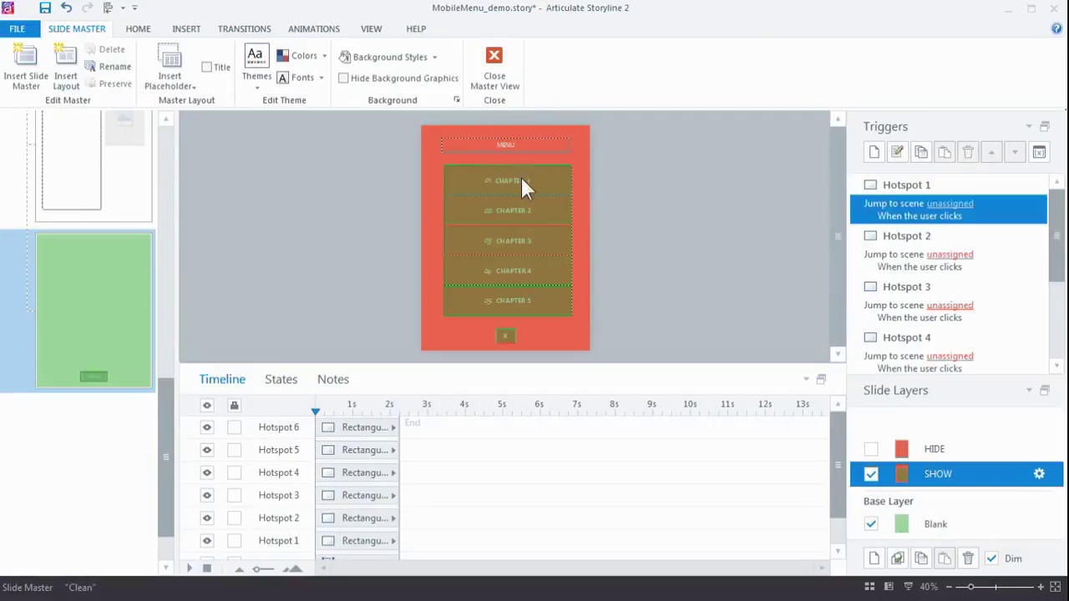
left_click(949, 204)
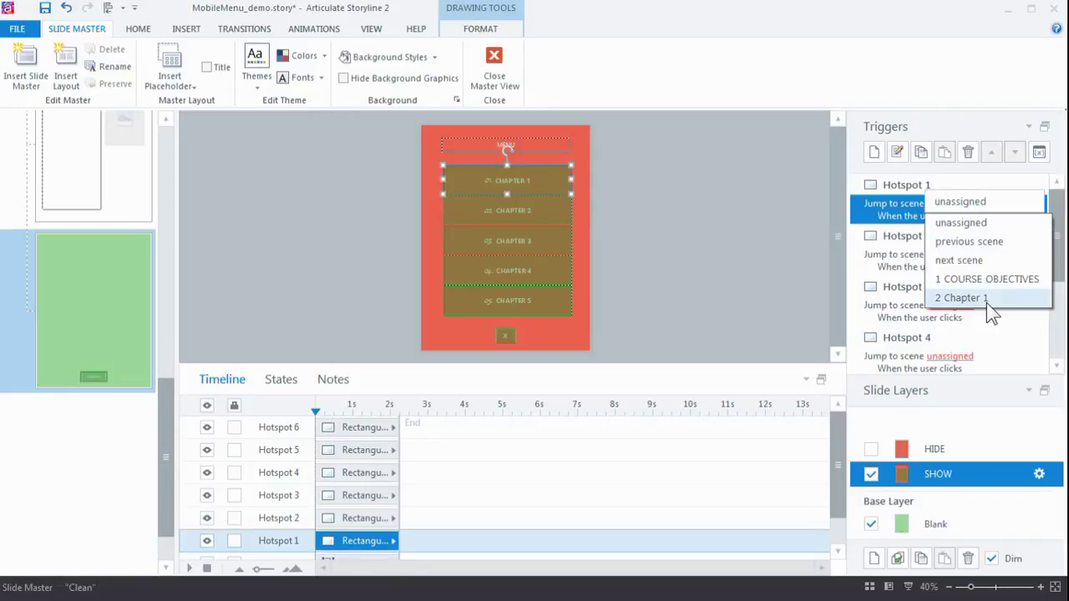
left_click(1022, 355)
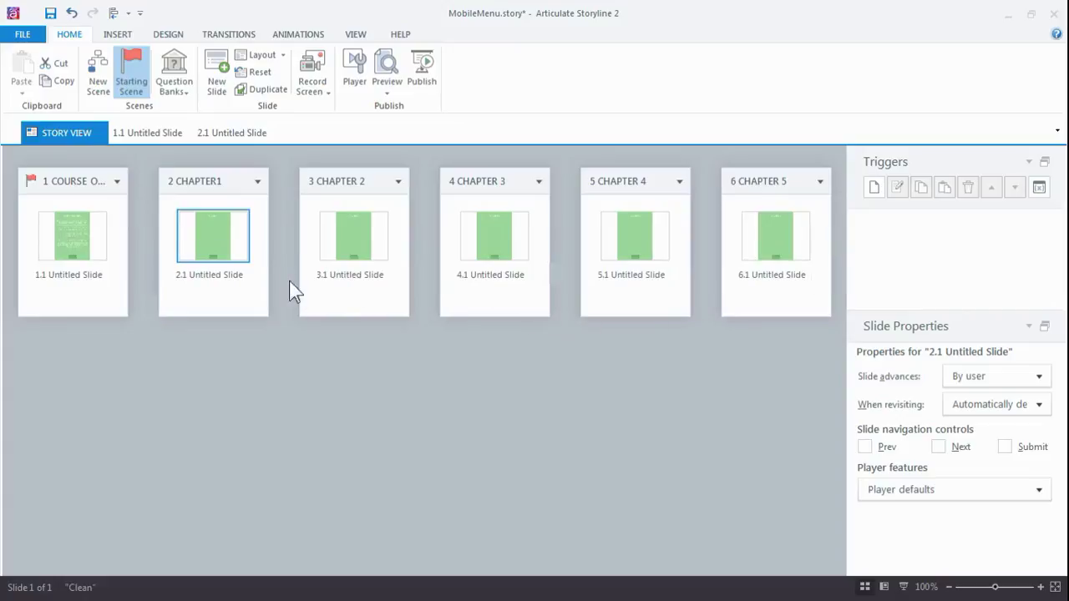
Return to the slide master and open the SHOW layer of the Blank layout.
left_click(357, 35)
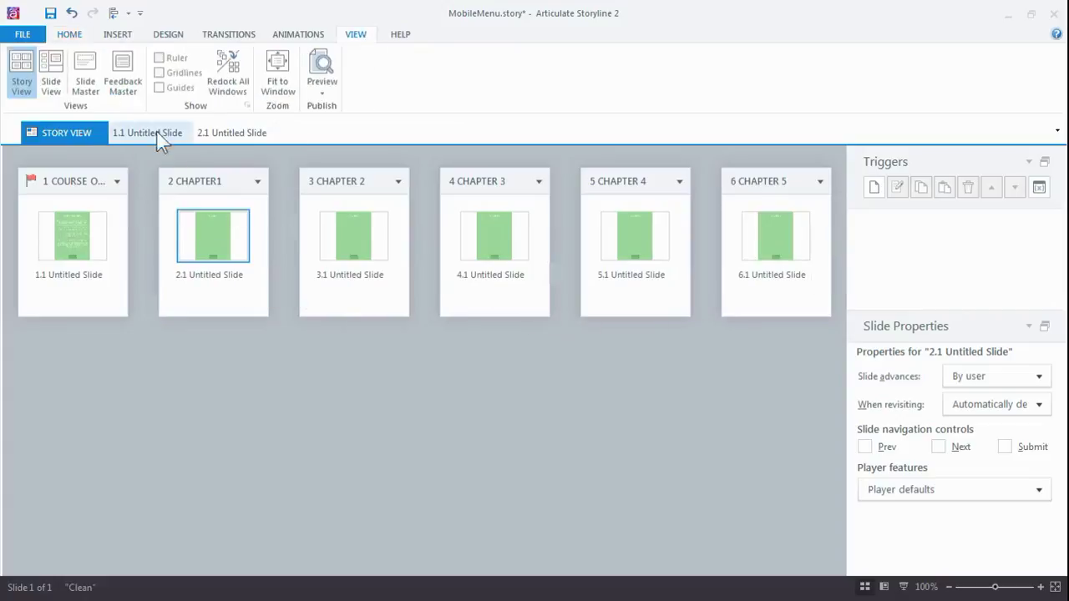
left_click(84, 83)
scroll(131, 196, "down", 3)
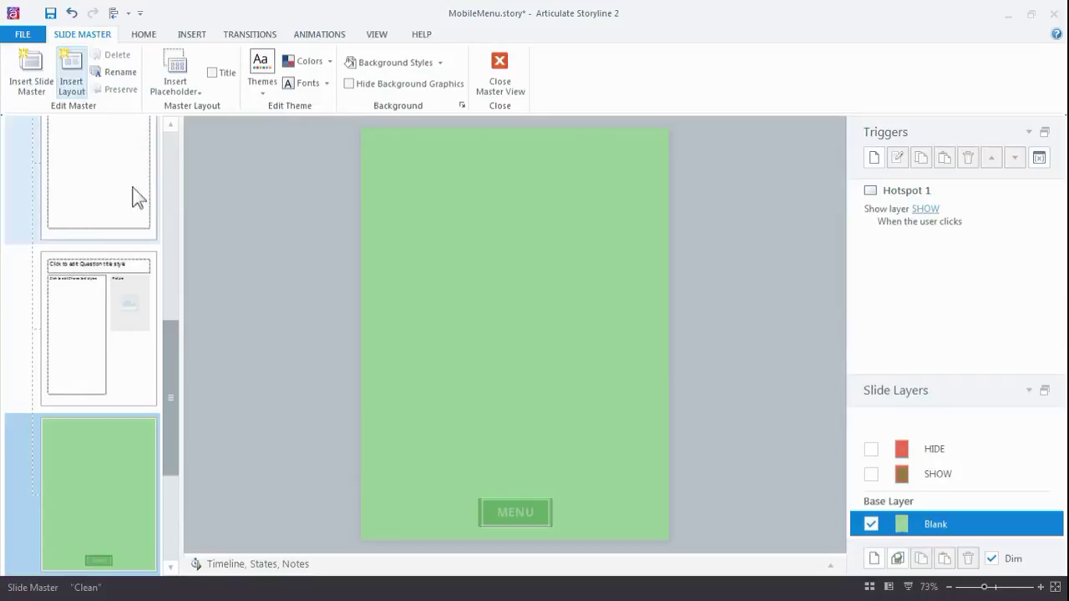
left_click_drag(177, 364, 185, 386)
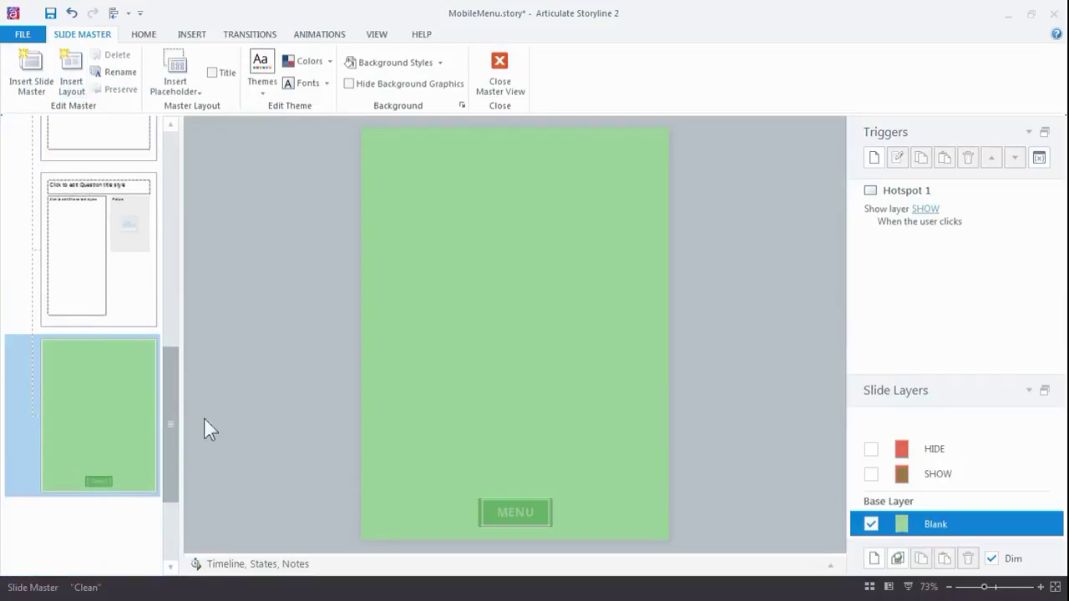
left_click(950, 476)
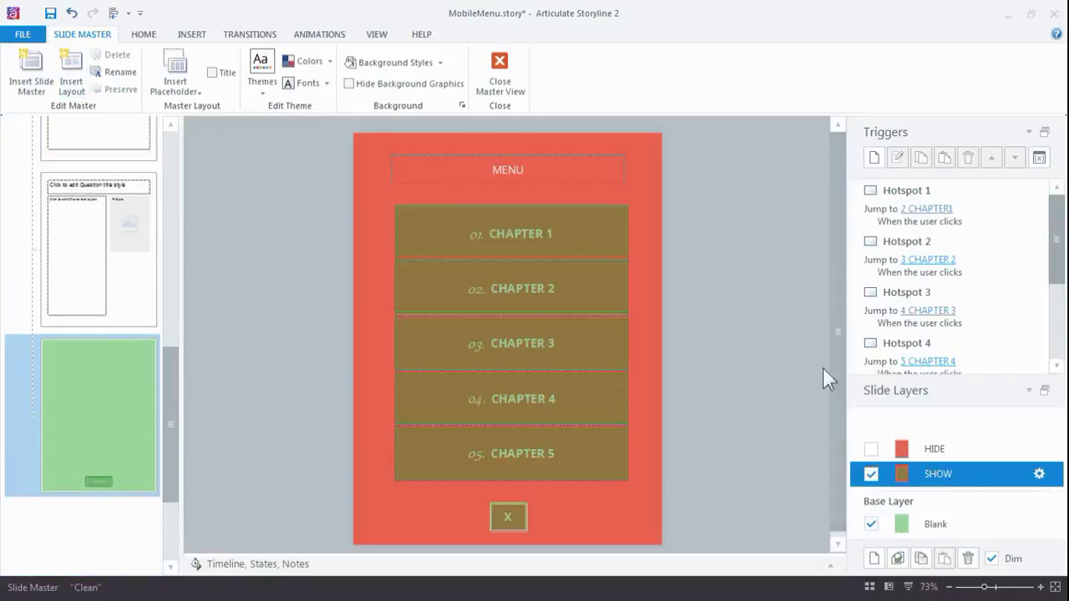
Check the jump trigger of each hotspot from Chapter 1 to Chapter 5 on the SHOW layer, then close the master view.
left_click(538, 239)
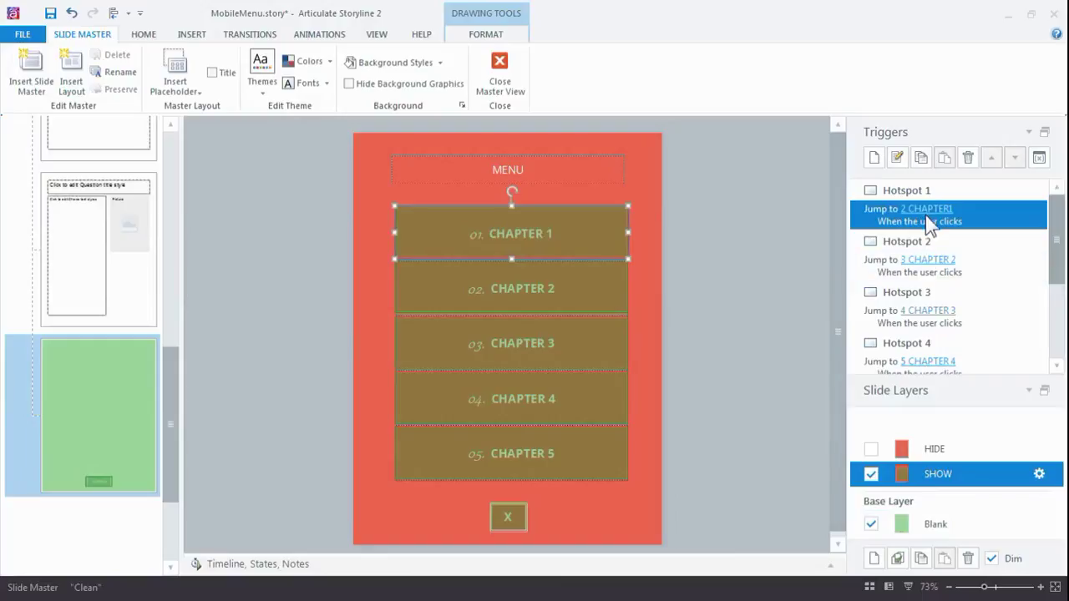
left_click(619, 296)
left_click(602, 340)
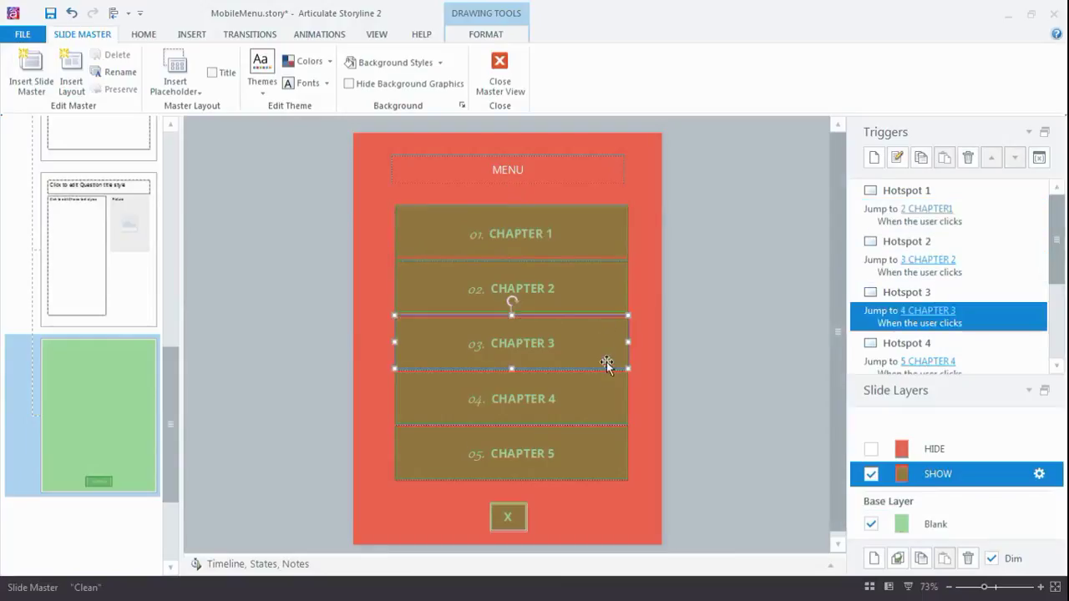
left_click(599, 404)
left_click(589, 446)
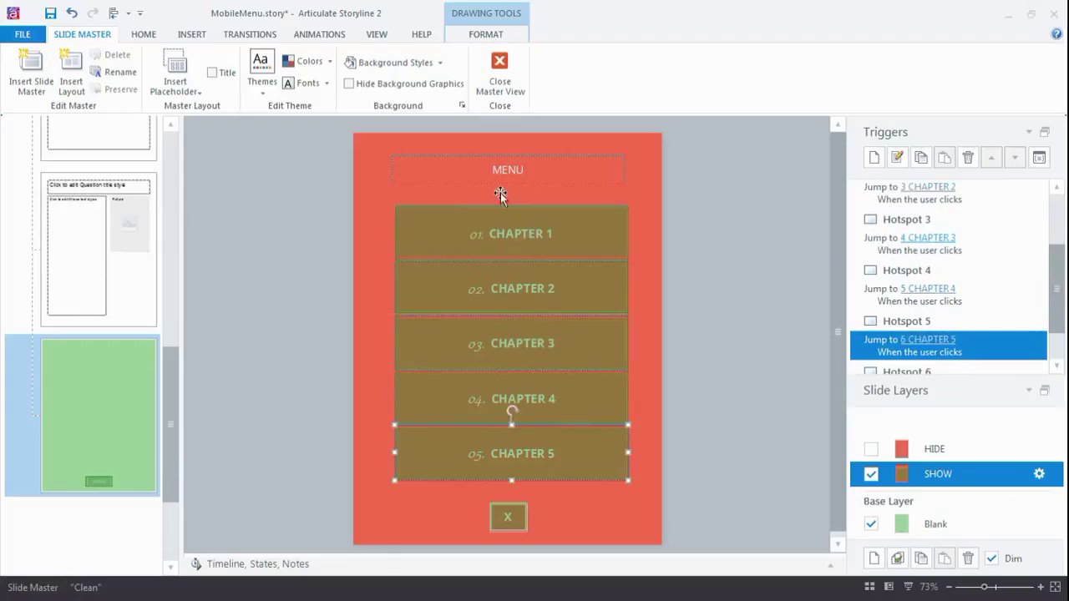
left_click(501, 70)
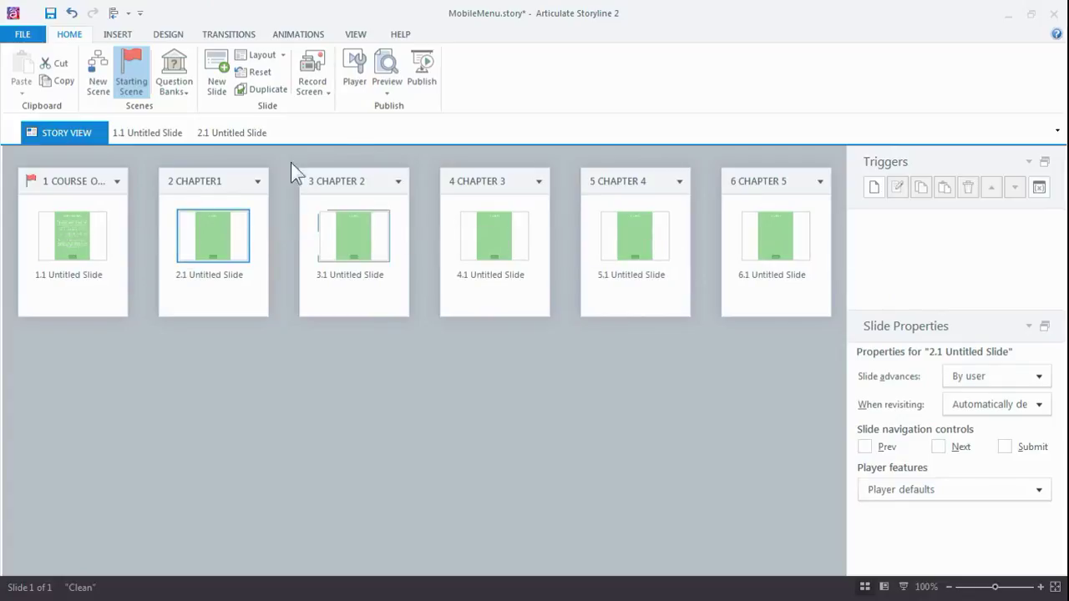
Preview the project, open the menu from the Course Objectives slide and test the jump to Chapter 4.
left_click(387, 66)
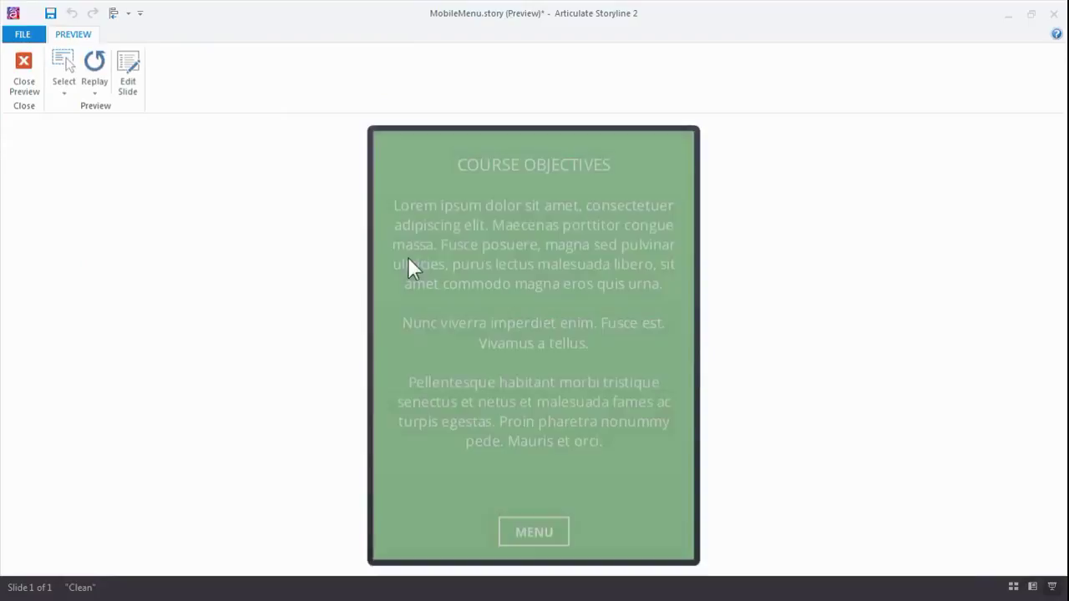
left_click(528, 525)
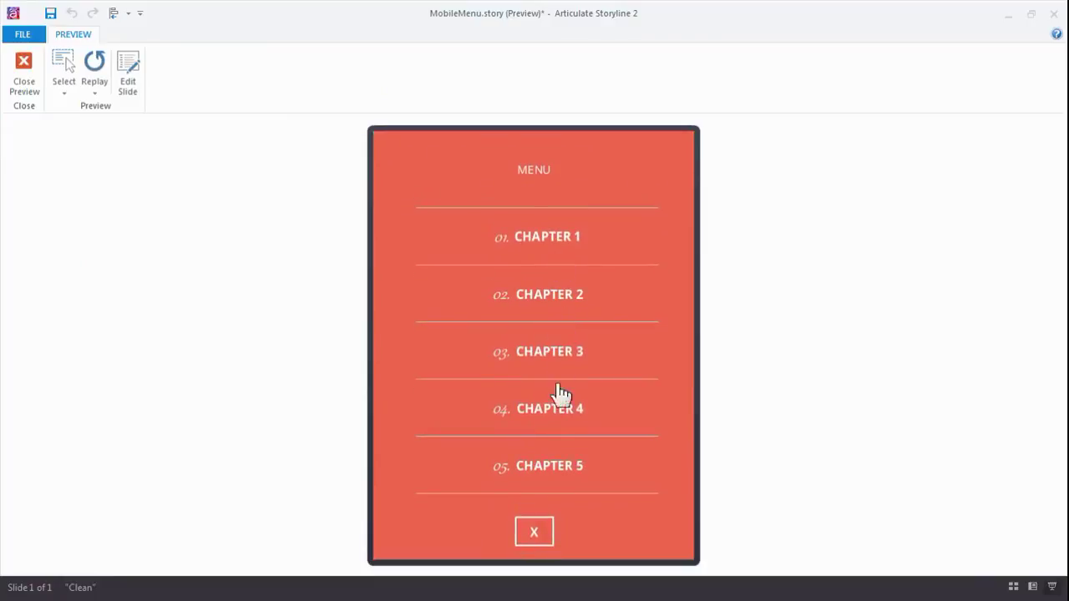
left_click(554, 411)
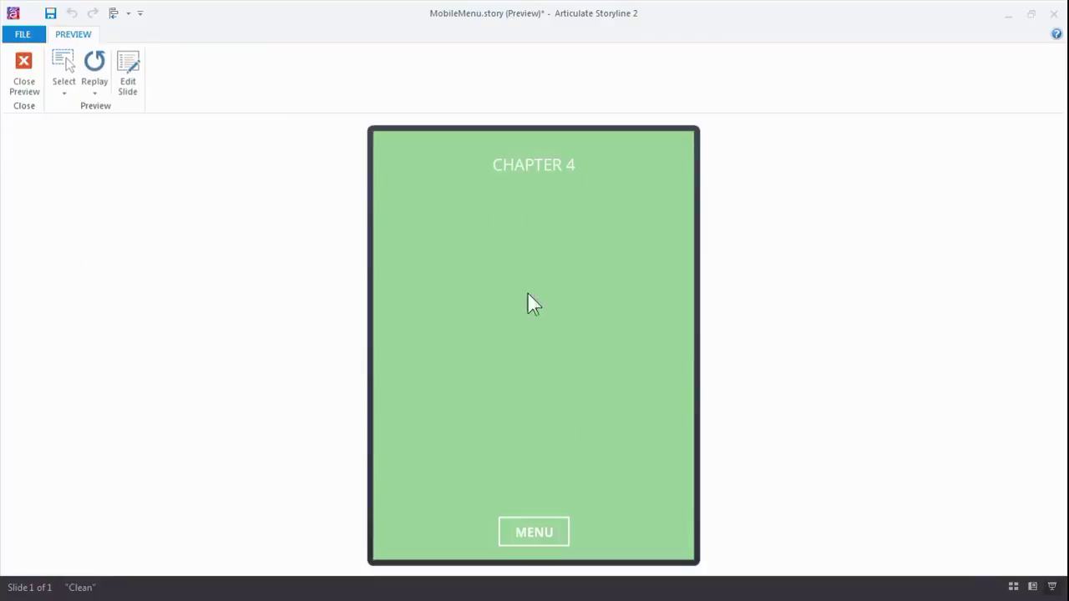
Test the menu from the Chapter 4 slide by jumping to Chapter 2, and reopen the menu there.
left_click(547, 529)
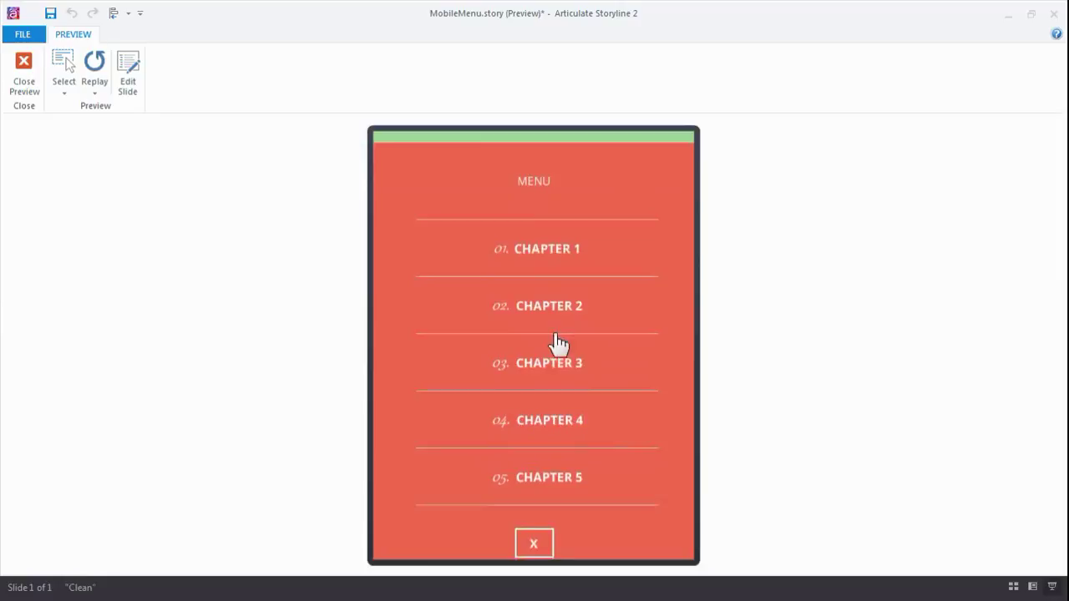
left_click(566, 306)
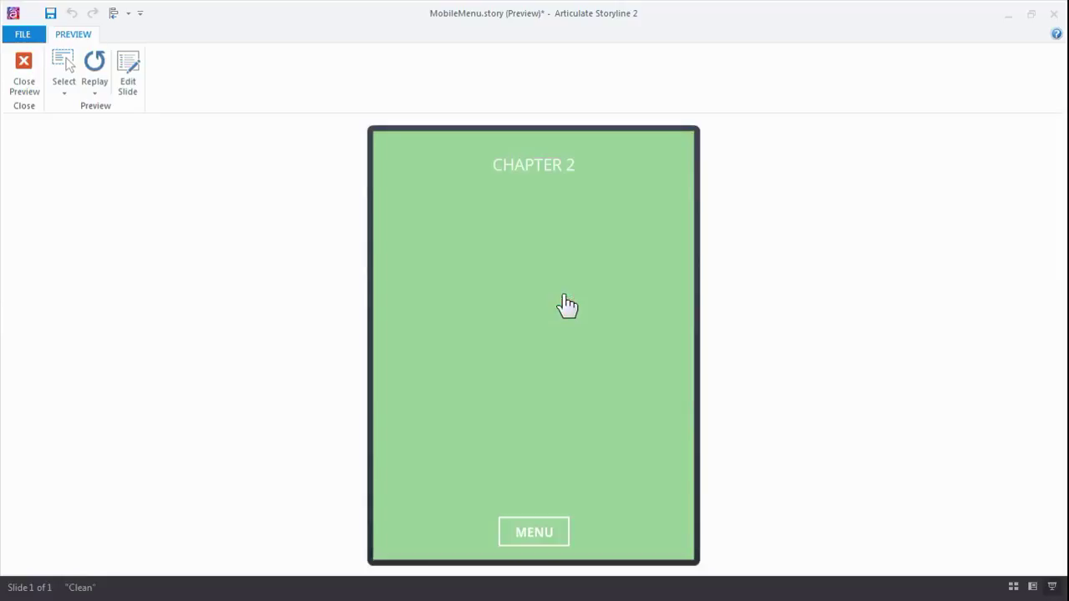
left_click(531, 534)
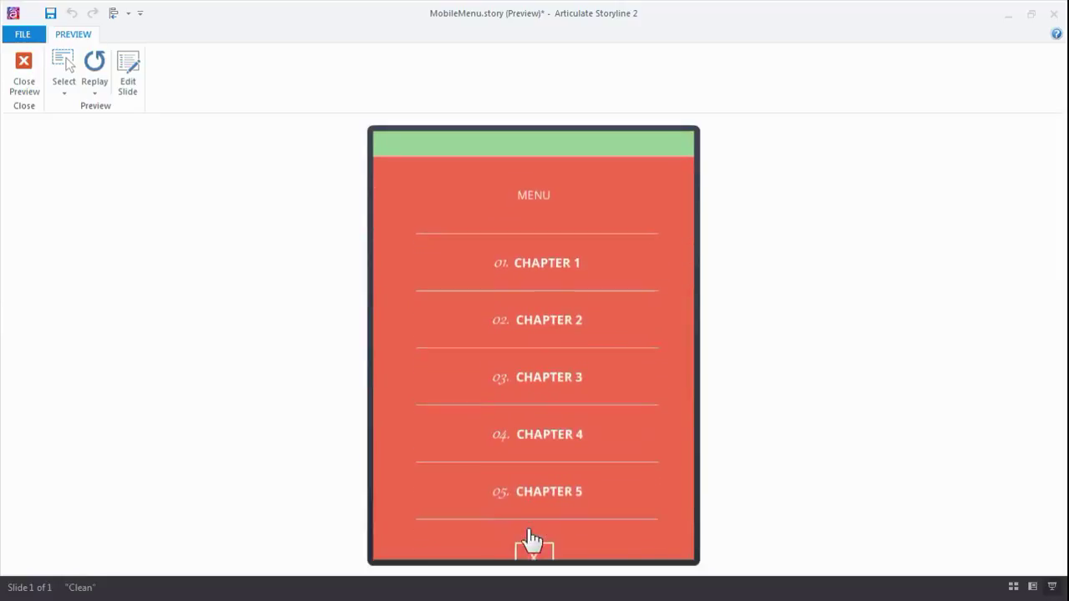